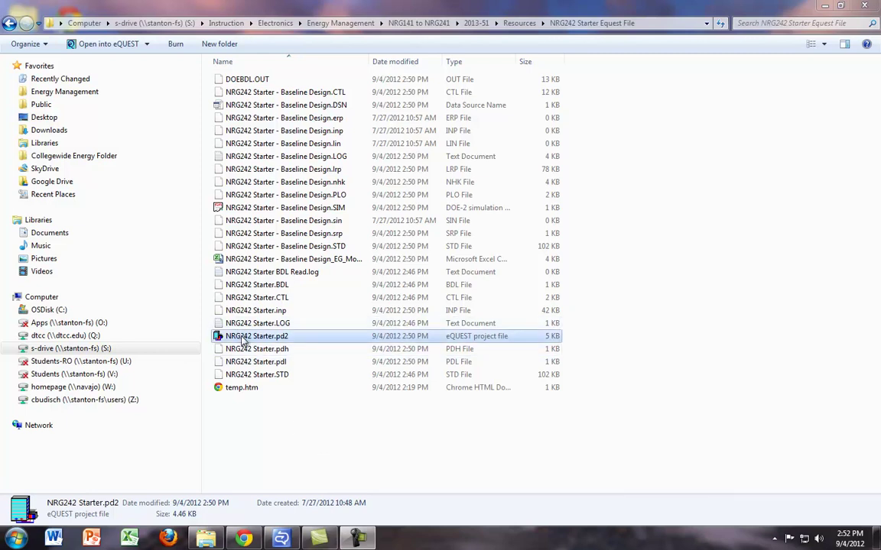
- Open NRG242 Starter.pd2 from its Explorer folder in eQUEST
{"action": "double_click", "coordinate": [266, 340]}
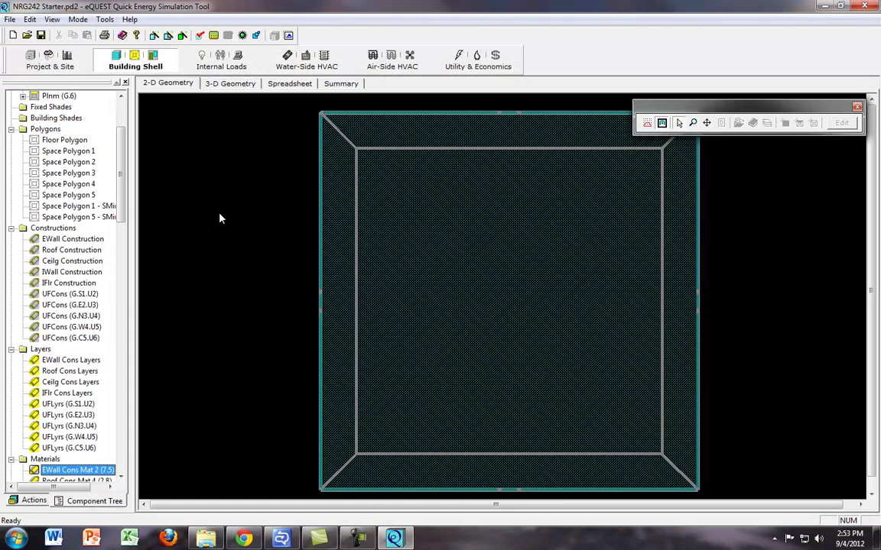
{"action": "left_click", "coordinate": [65, 66]}
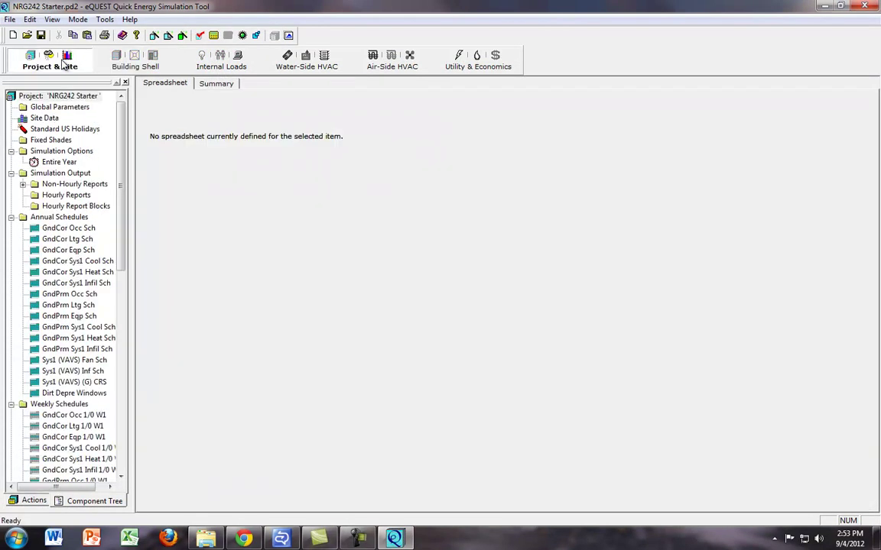
{"action": "left_click", "coordinate": [138, 67]}
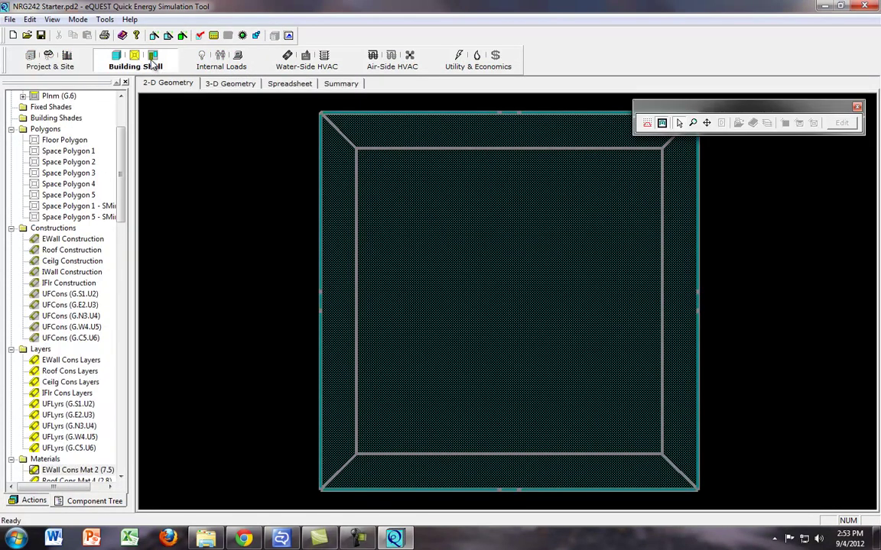
{"action": "scroll", "coordinate": [115, 176], "scroll_direction": "down", "scroll_amount": 3}
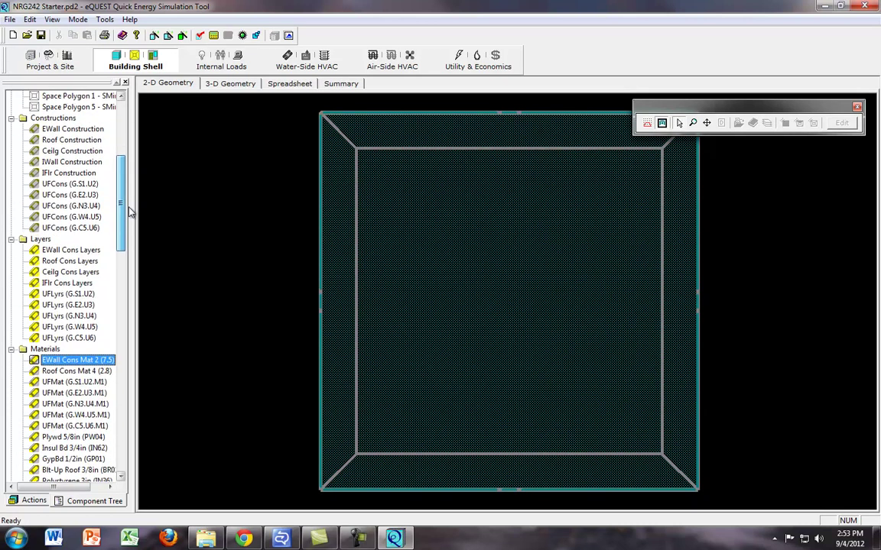
{"action": "scroll", "coordinate": [126, 214], "scroll_direction": "down", "scroll_amount": 1}
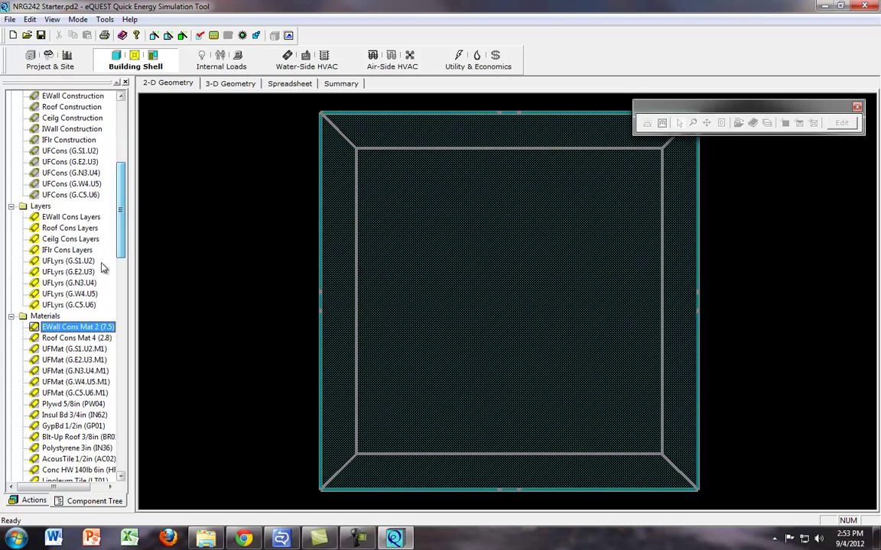
{"action": "double_click", "coordinate": [56, 331]}
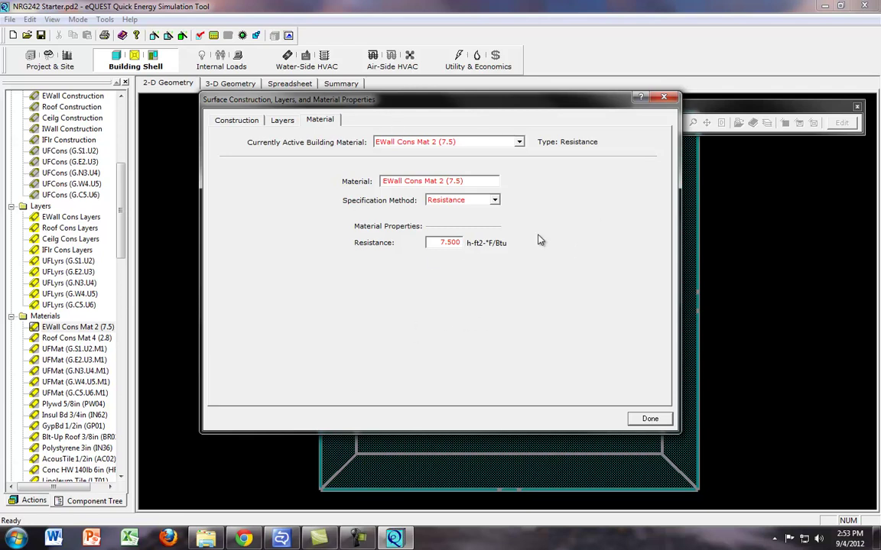
{"action": "left_click", "coordinate": [650, 420]}
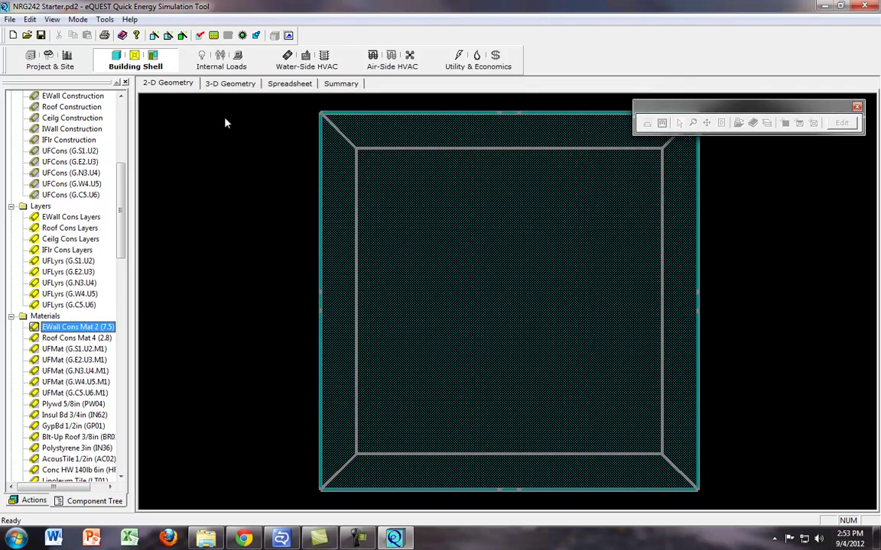
- Save the project, run the energy simulation, and open the Baseline Design run's output
{"action": "left_click", "coordinate": [215, 37]}
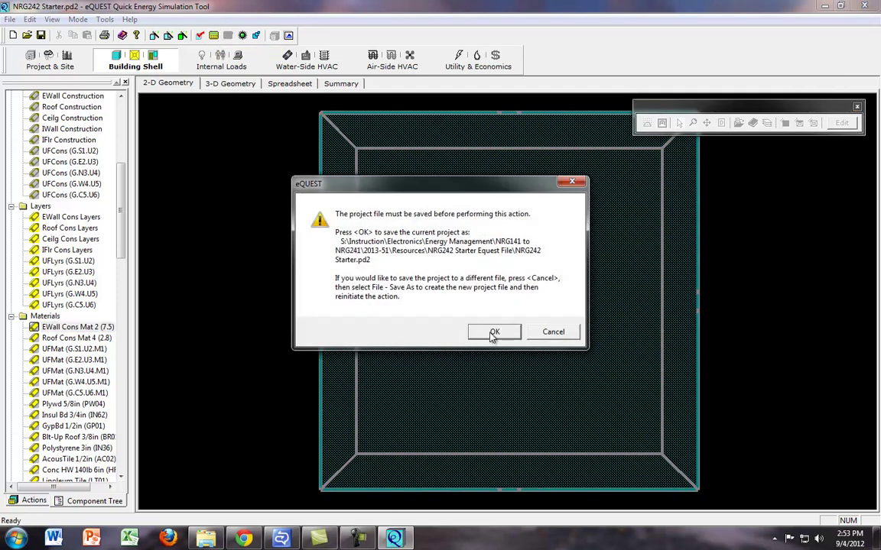
{"action": "left_click", "coordinate": [494, 334]}
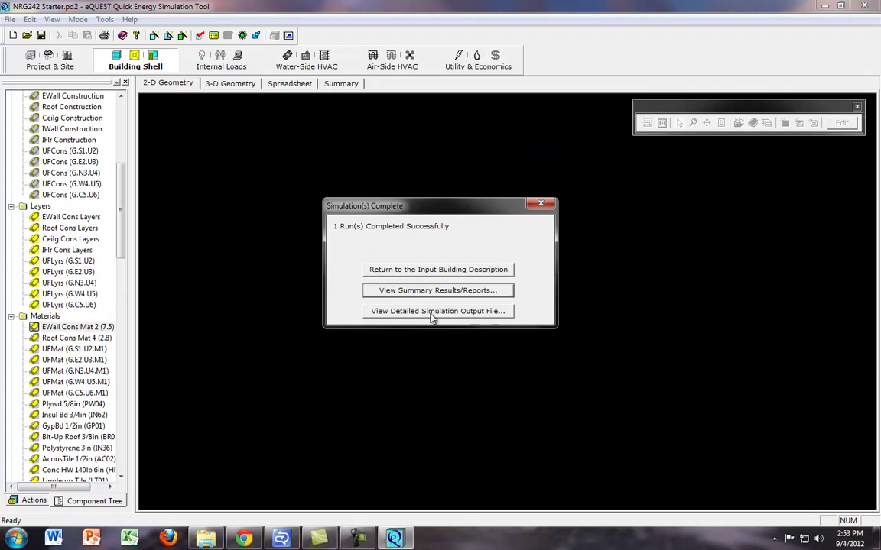
{"action": "left_click", "coordinate": [430, 312]}
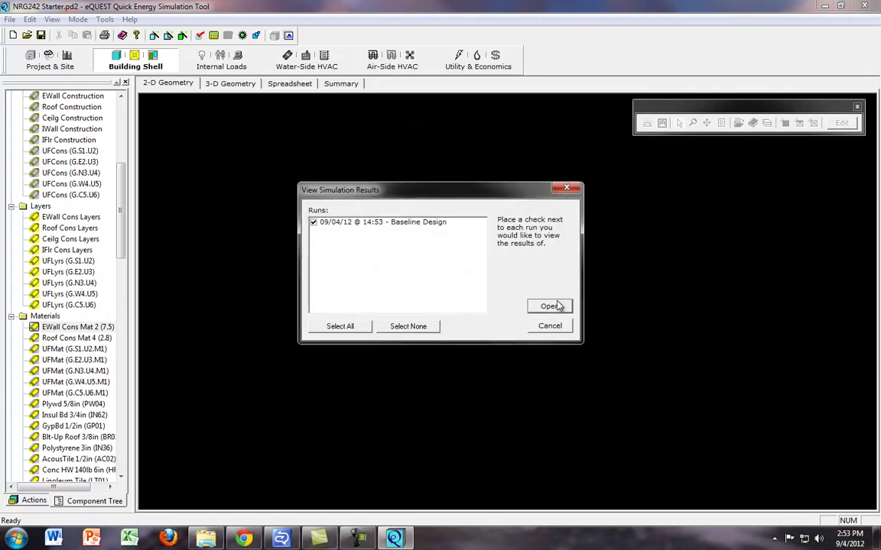
{"action": "left_click", "coordinate": [548, 308]}
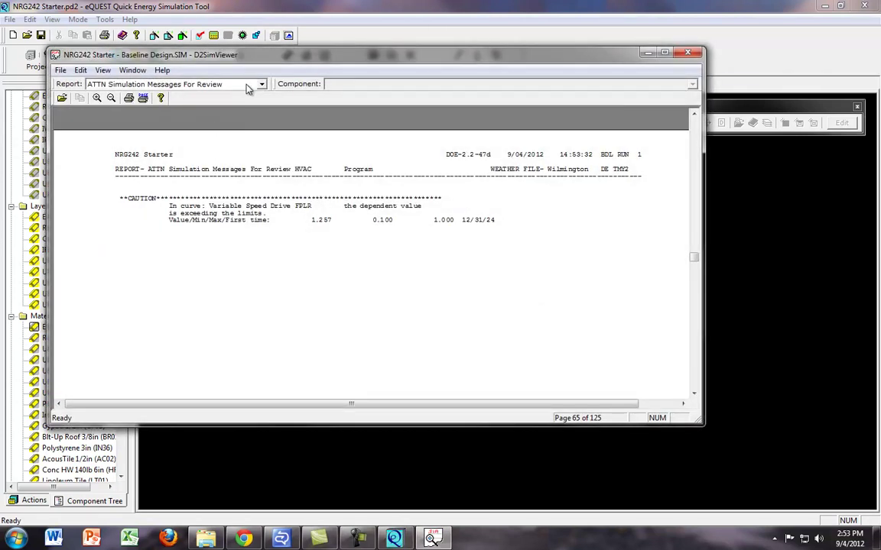
- Show the BEPU report (290026 kWh, 2606 therms) and place a blank Excel window below it
{"action": "left_click", "coordinate": [262, 84]}
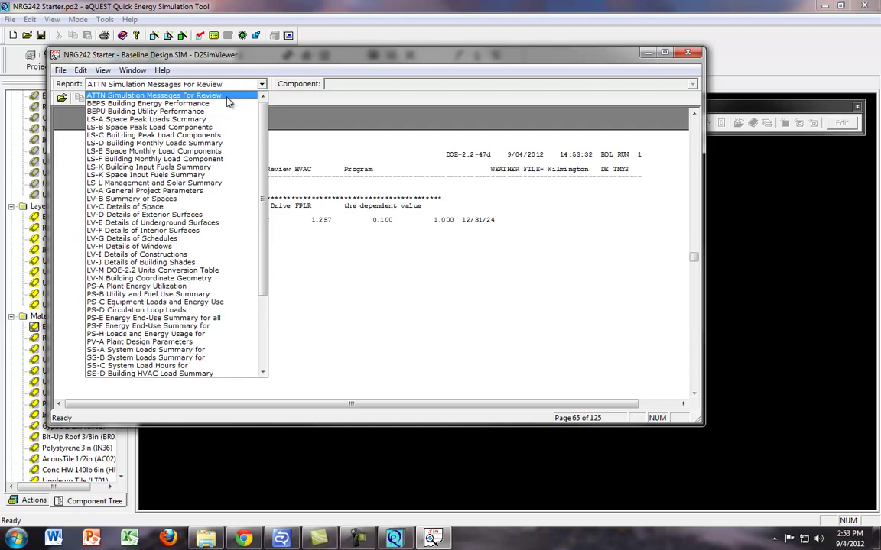
{"action": "left_click", "coordinate": [216, 115]}
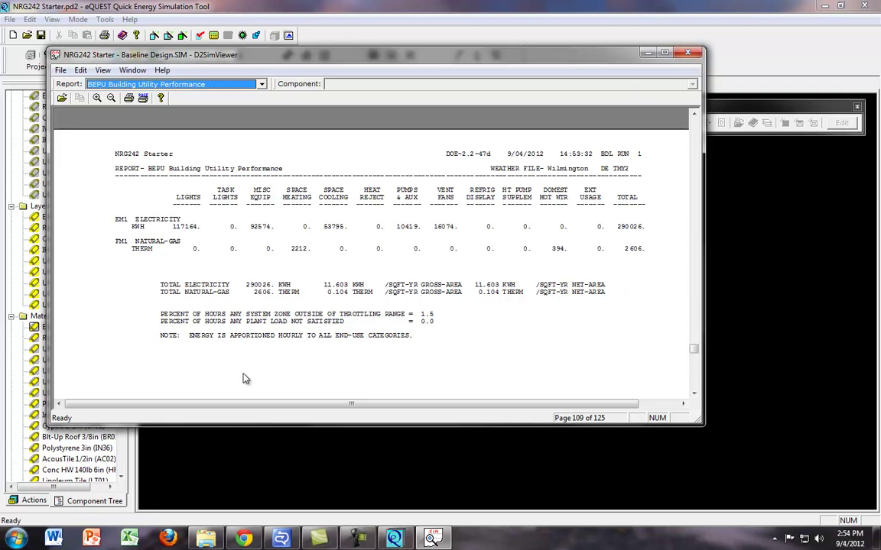
{"action": "left_click", "coordinate": [130, 542]}
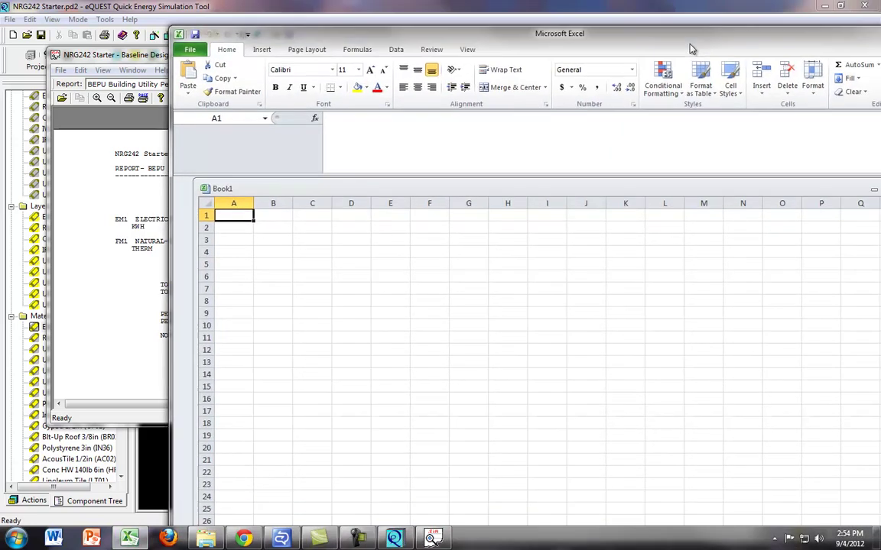
{"action": "left_click_drag", "start_coordinate": [621, 39], "coordinate": [621, 263]}
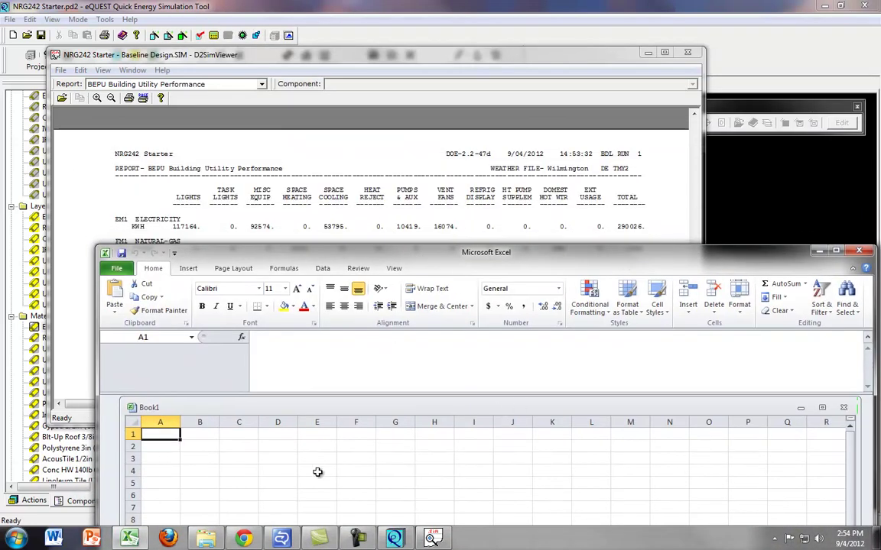
- Add the headers R Value and KWh, with 7.5 under R Value in B2
{"action": "key", "text": "Right"}
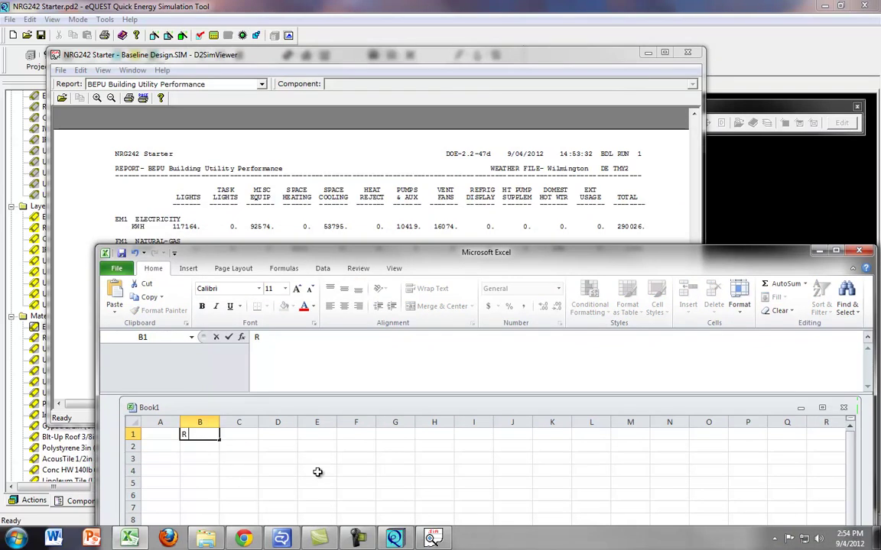
{"action": "type", "text": "R Value"}
{"action": "key", "text": "Right"}
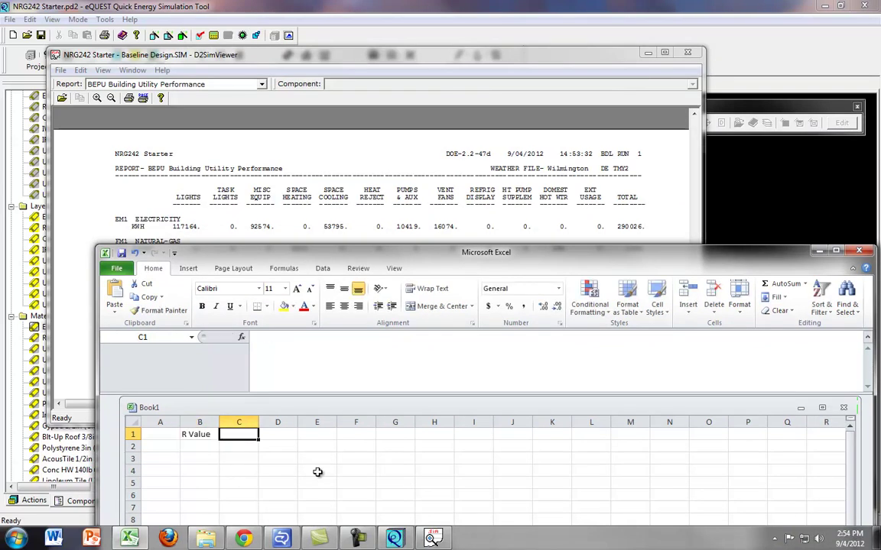
{"action": "key", "text": "Down"}
{"action": "key", "text": "Left"}
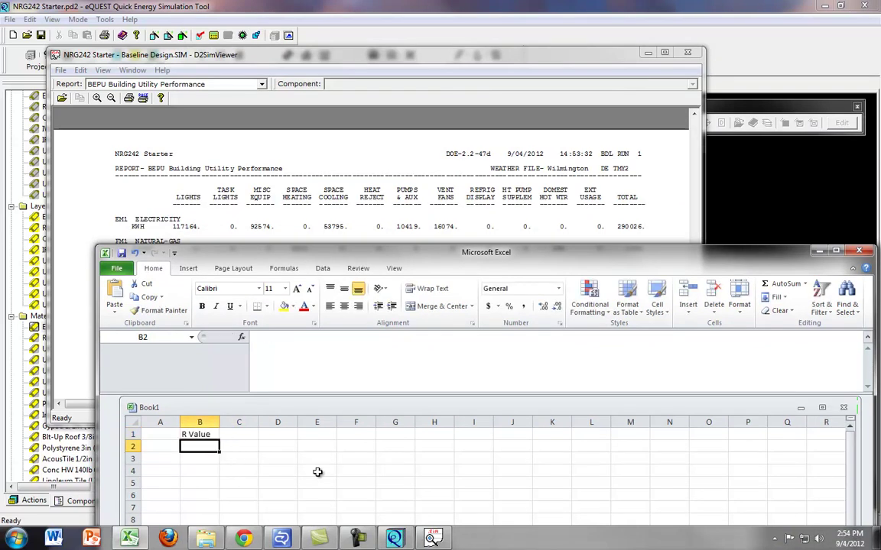
{"action": "type", "text": "7.5"}
{"action": "key", "text": "Right"}
{"action": "key", "text": "Up"}
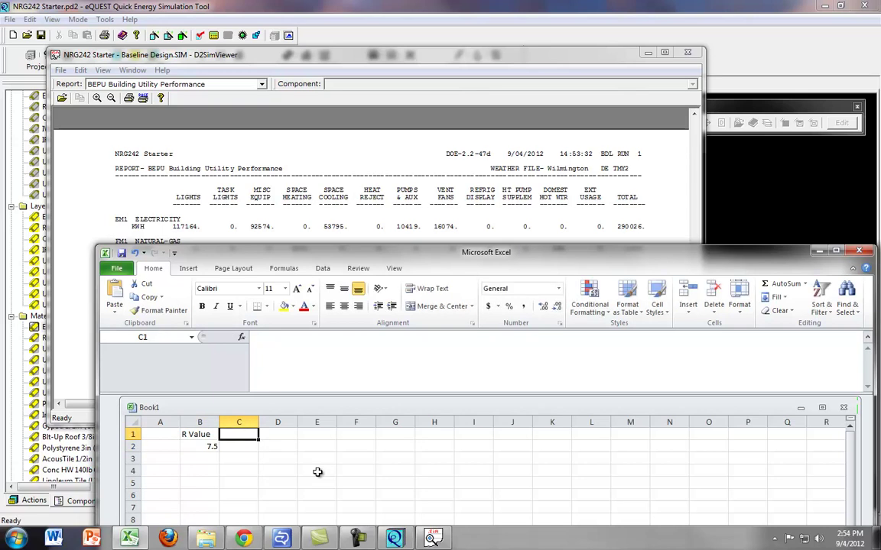
{"action": "type", "text": "KWh"}
{"action": "key", "text": "Return"}
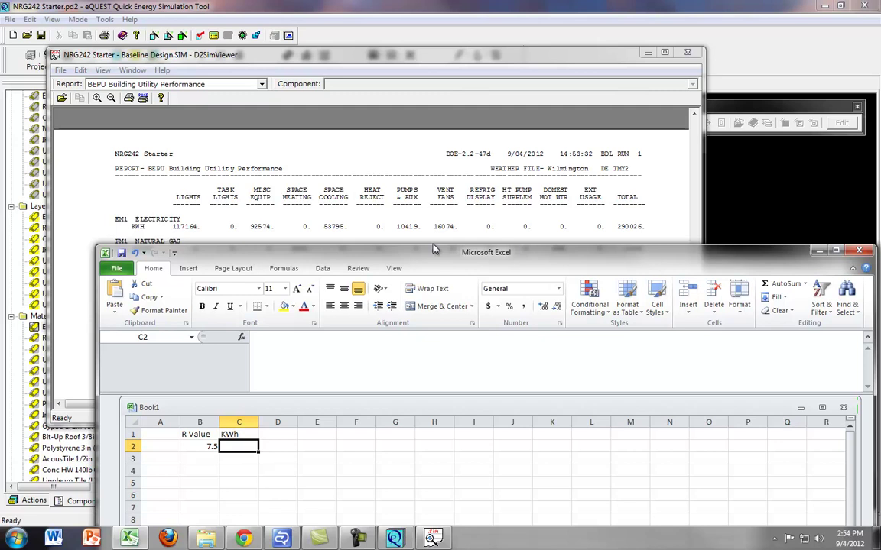
- Enter 290,026 under KWh, add a Therms heading in D1, and enter 2,606 below it
{"action": "left_click_drag", "start_coordinate": [438, 255], "coordinate": [438, 273]}
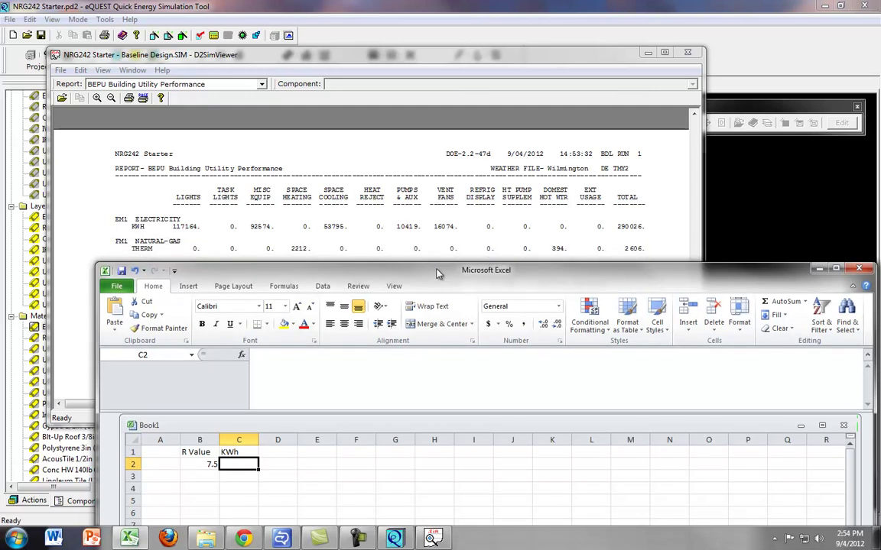
{"action": "type", "text": "290,"}
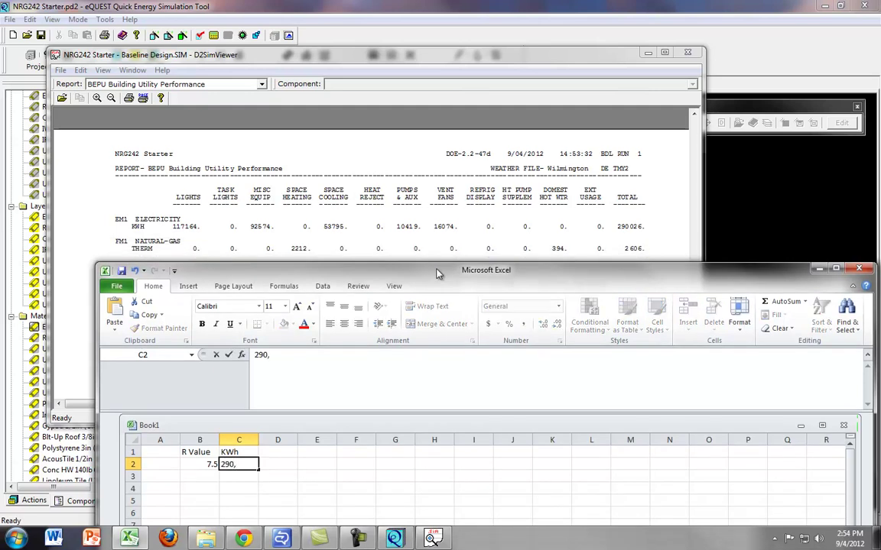
{"action": "type", "text": "026"}
{"action": "key", "text": "Tab"}
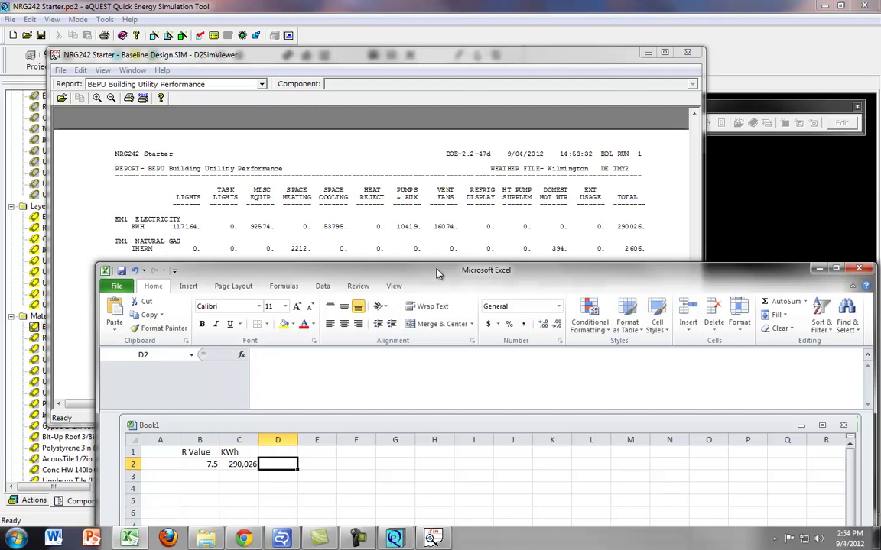
{"action": "key", "text": "Up"}
{"action": "type", "text": "Therms"}
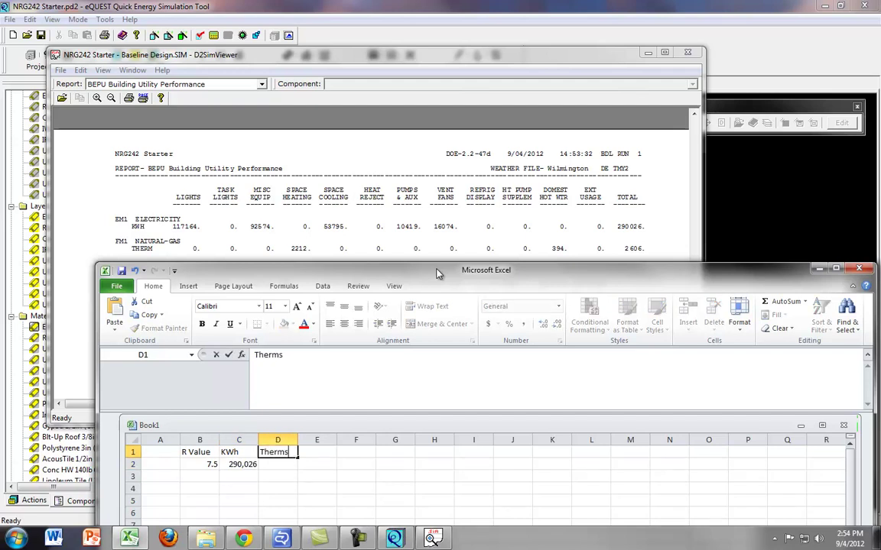
{"action": "key", "text": "Return"}
{"action": "type", "text": "2"}
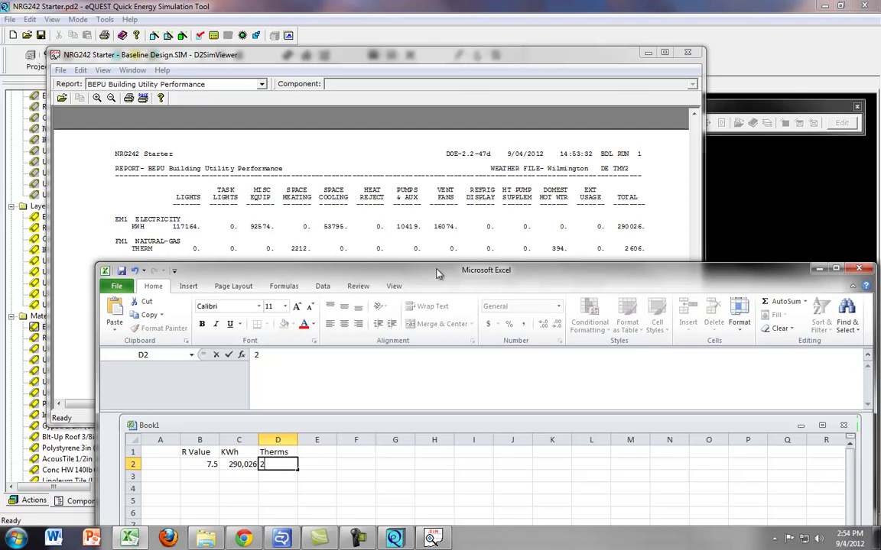
{"action": "type", "text": ",606"}
{"action": "key", "text": "Return"}
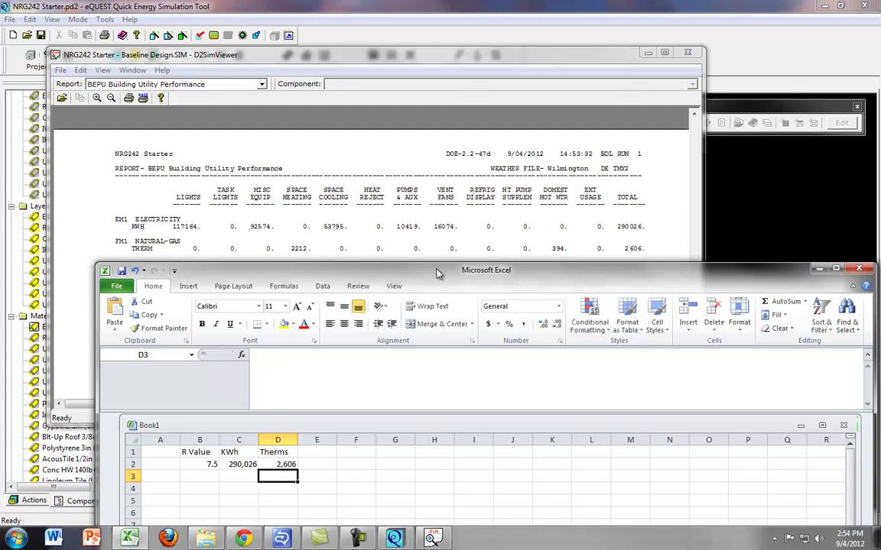
- Close the simulation report, minimize Excel, and dismiss the Simulation Complete notice
{"action": "left_click", "coordinate": [409, 191]}
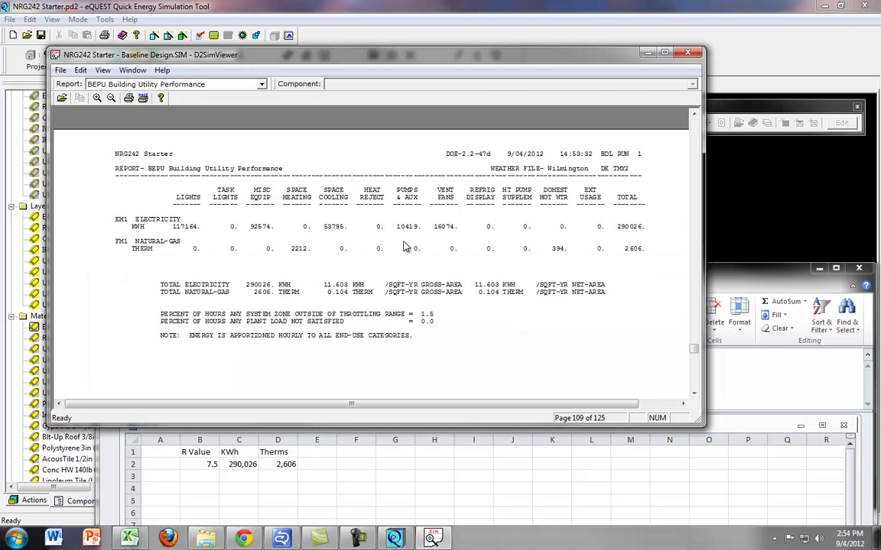
{"action": "left_click", "coordinate": [687, 52]}
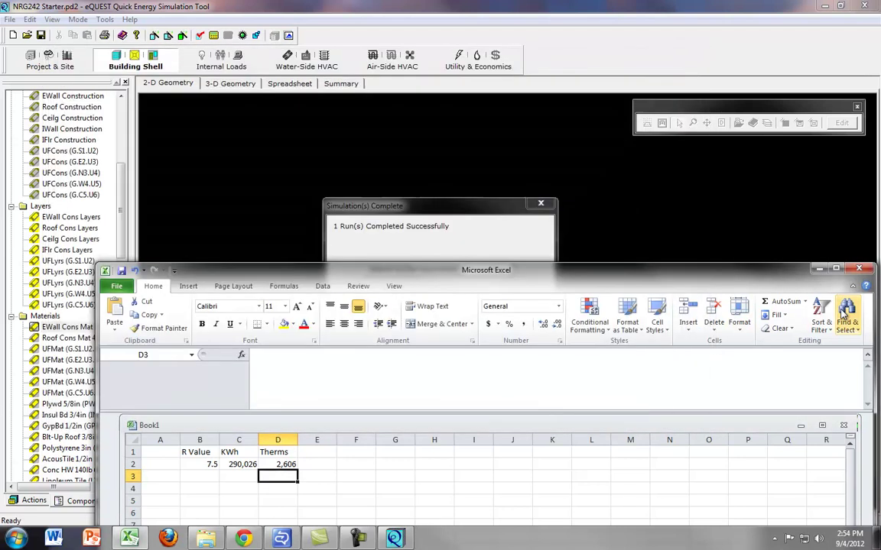
{"action": "left_click", "coordinate": [816, 268]}
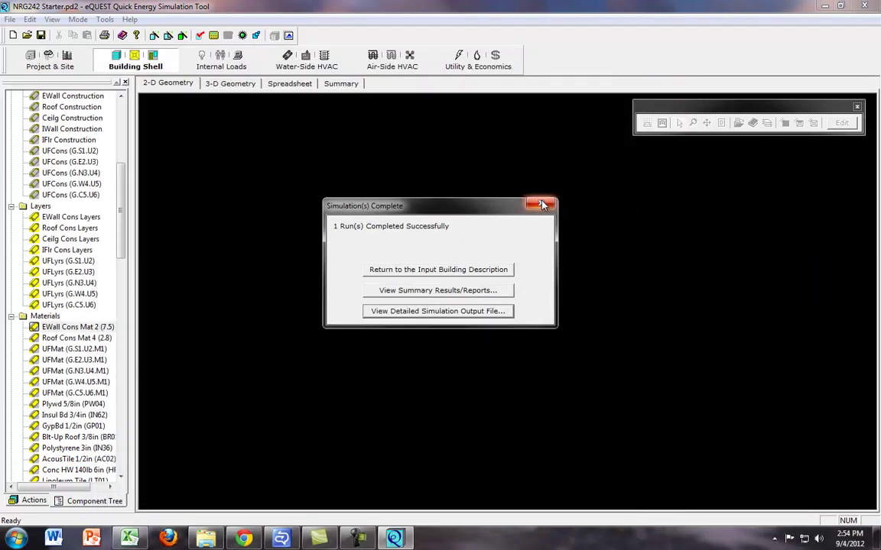
{"action": "left_click", "coordinate": [541, 204]}
- Change the EWall Cons Mat 2 resistance from 7.5 to 15 and confirm it stuck
{"action": "double_click", "coordinate": [84, 327]}
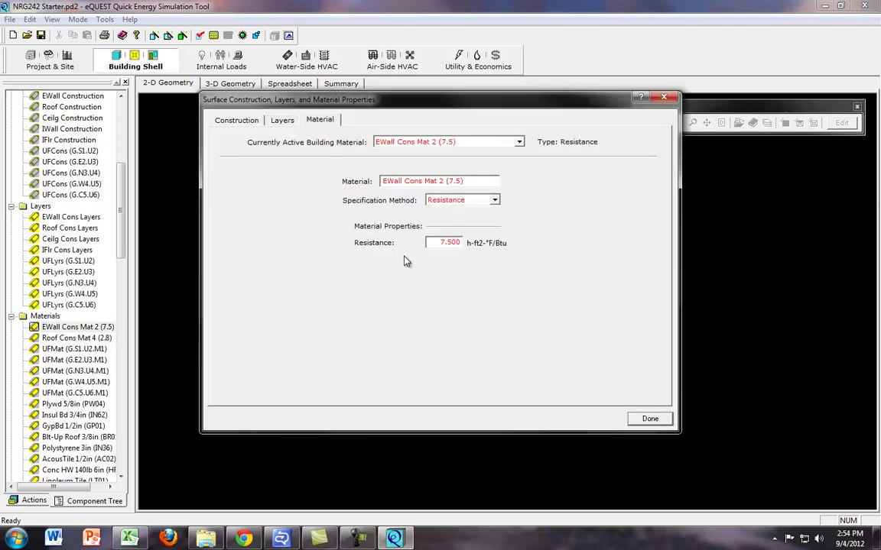
{"action": "left_click", "coordinate": [448, 243]}
{"action": "type", "text": "15"}
{"action": "left_click", "coordinate": [651, 419]}
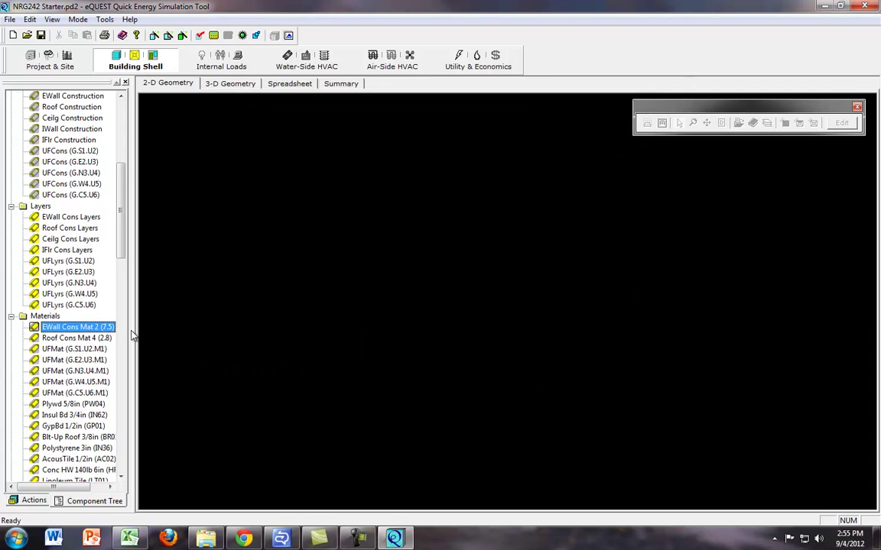
{"action": "double_click", "coordinate": [95, 328]}
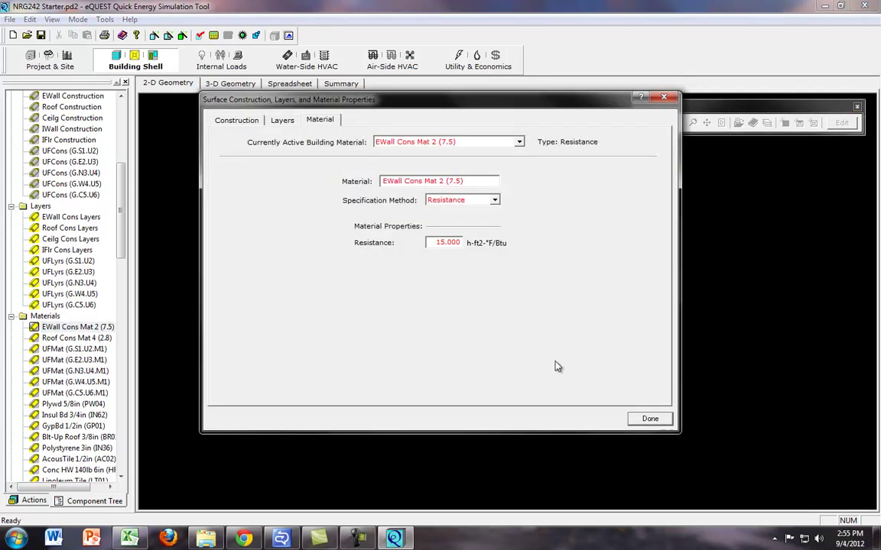
{"action": "left_click", "coordinate": [650, 419]}
- Rerun the simulation and show the new BEPU report: 290200 kWh and 2513 therms
{"action": "left_click", "coordinate": [222, 37]}
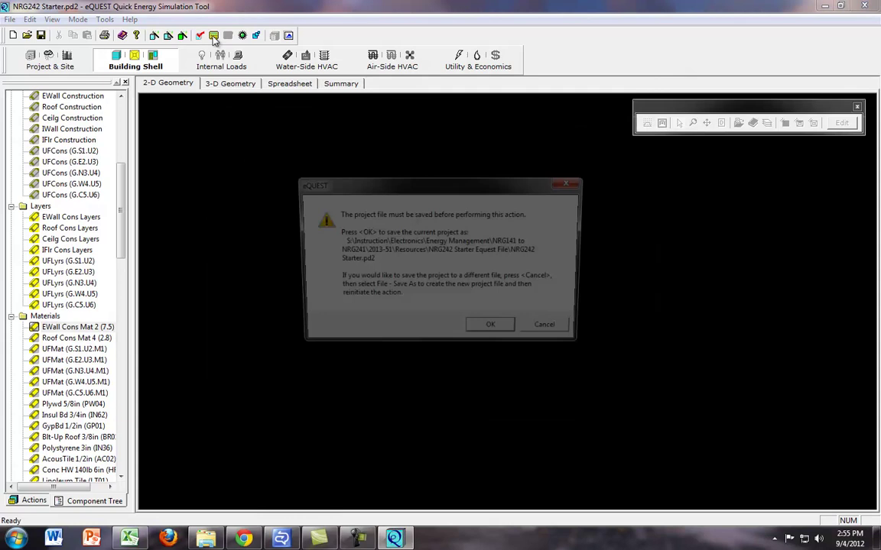
{"action": "left_click", "coordinate": [477, 332]}
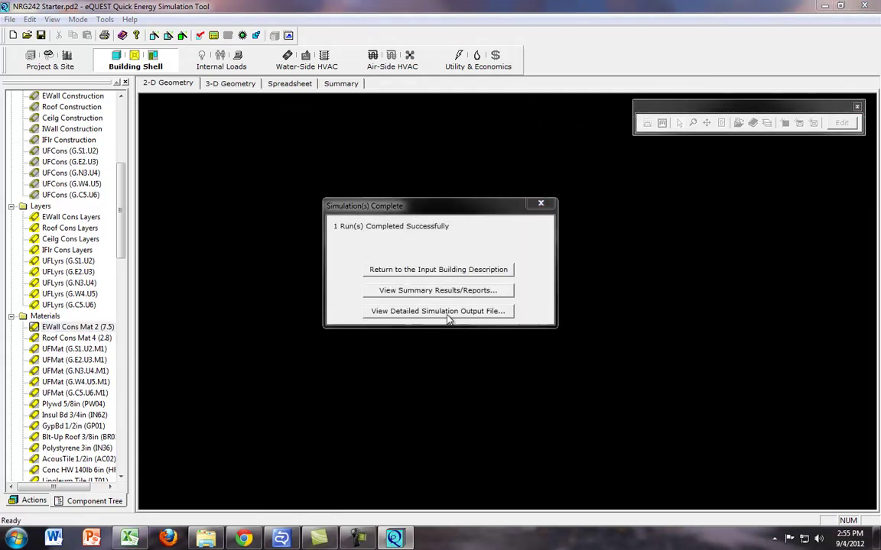
{"action": "left_click", "coordinate": [449, 317]}
{"action": "left_click", "coordinate": [553, 307]}
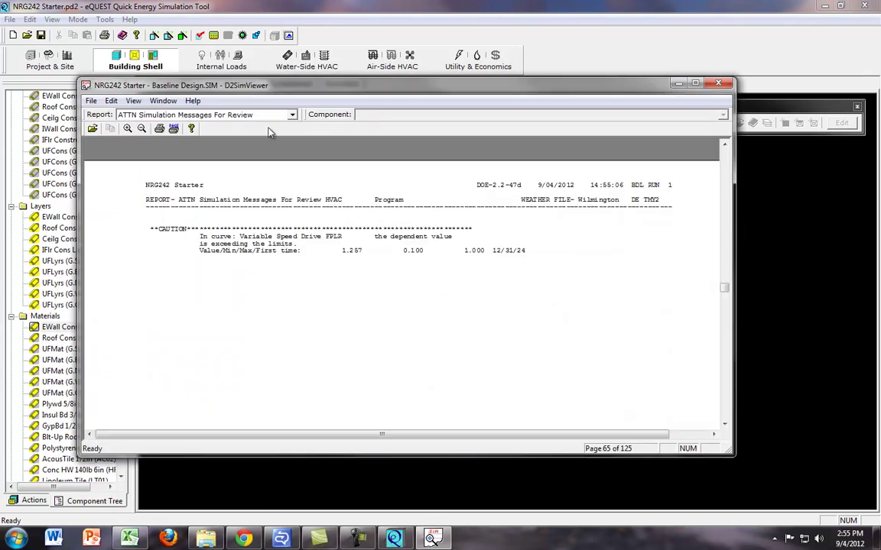
{"action": "left_click", "coordinate": [293, 115]}
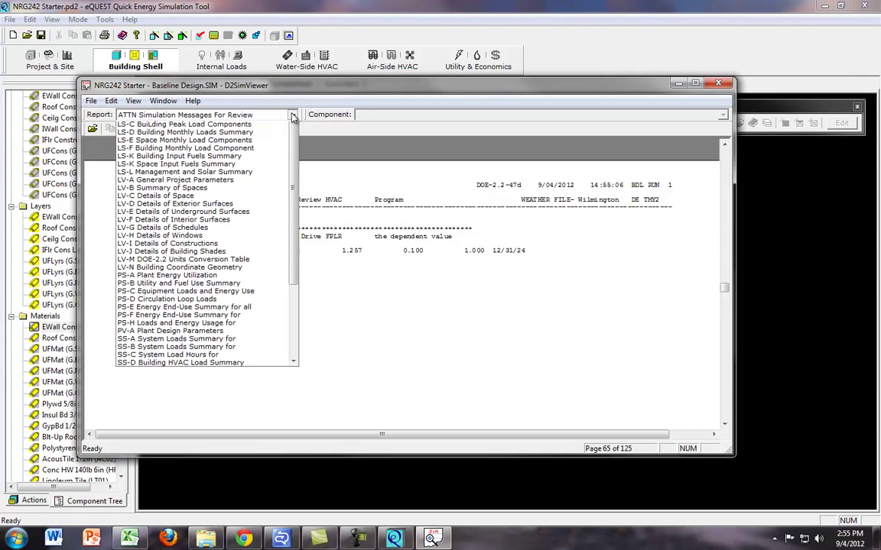
{"action": "left_click", "coordinate": [229, 139]}
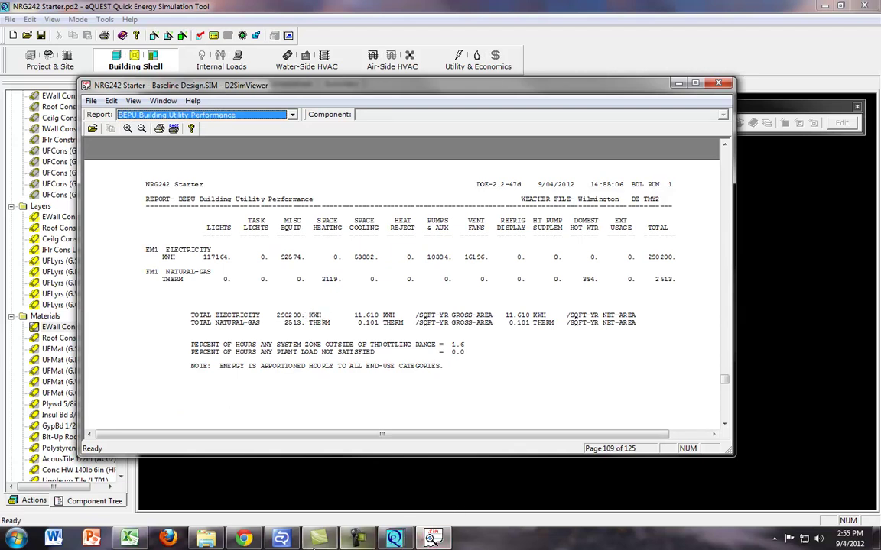
- Fill row 3 with R-value 15, 290,200 KWh and 2,513 therms
{"action": "left_click", "coordinate": [129, 538]}
{"action": "left_click_drag", "start_coordinate": [481, 265], "coordinate": [485, 291]}
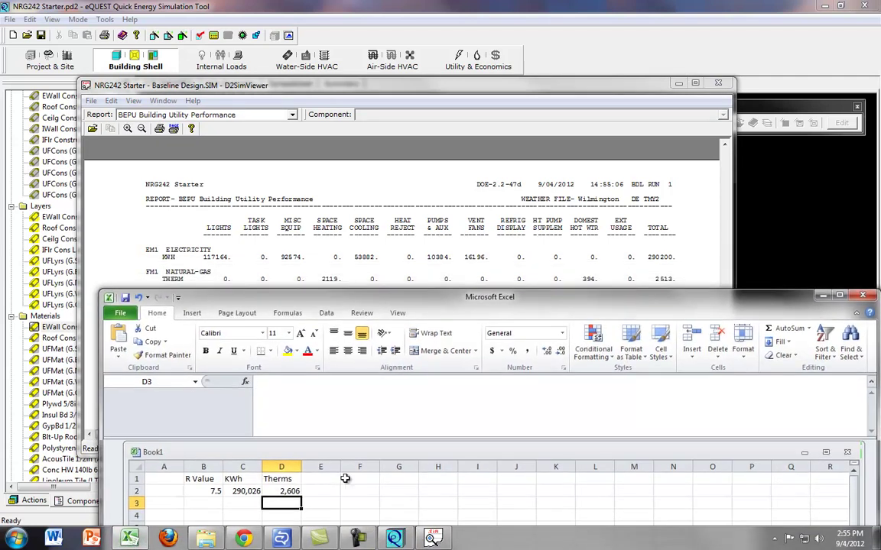
{"action": "left_click", "coordinate": [200, 504]}
{"action": "type", "text": "15"}
{"action": "key", "text": "Tab"}
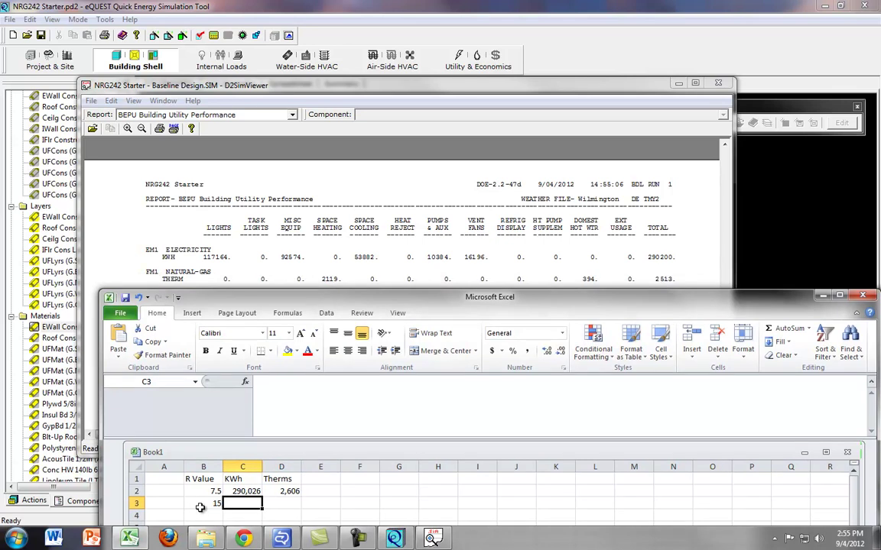
{"action": "type", "text": "29"}
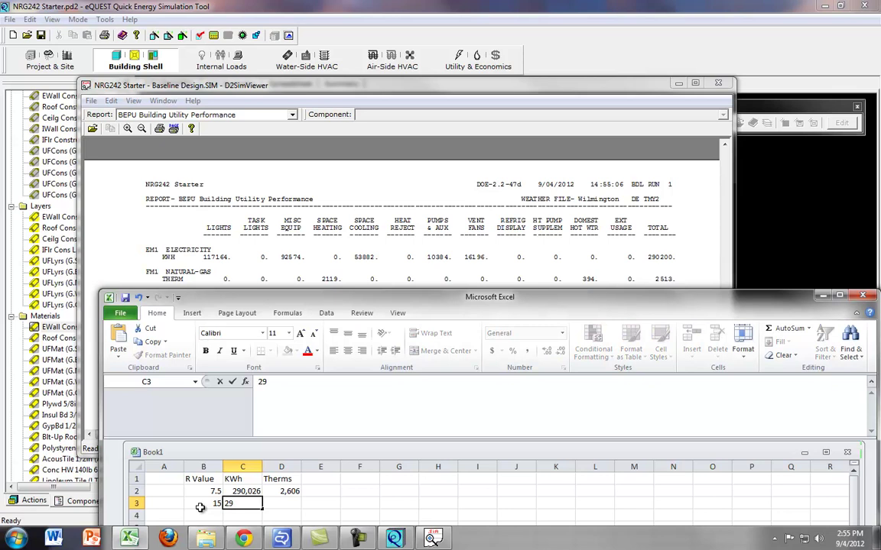
{"action": "type", "text": "0,200"}
{"action": "key", "text": "Tab"}
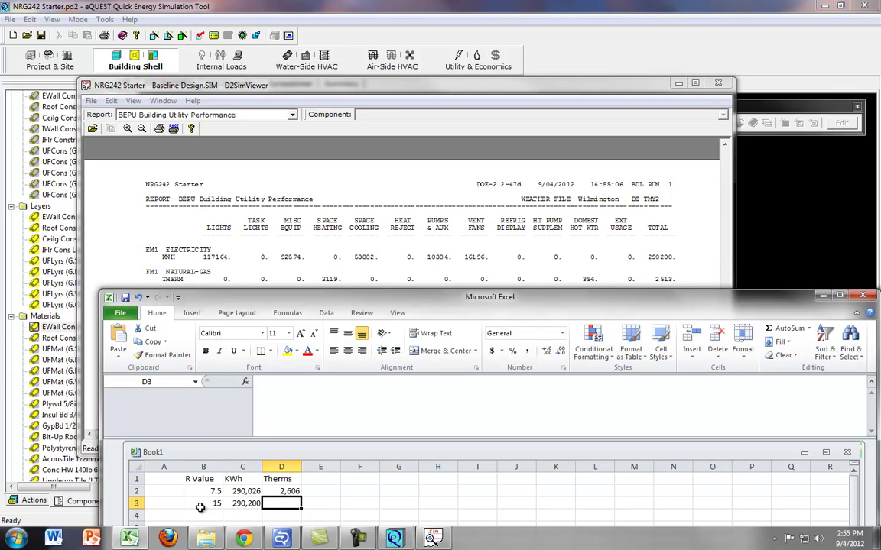
{"action": "type", "text": "2"}
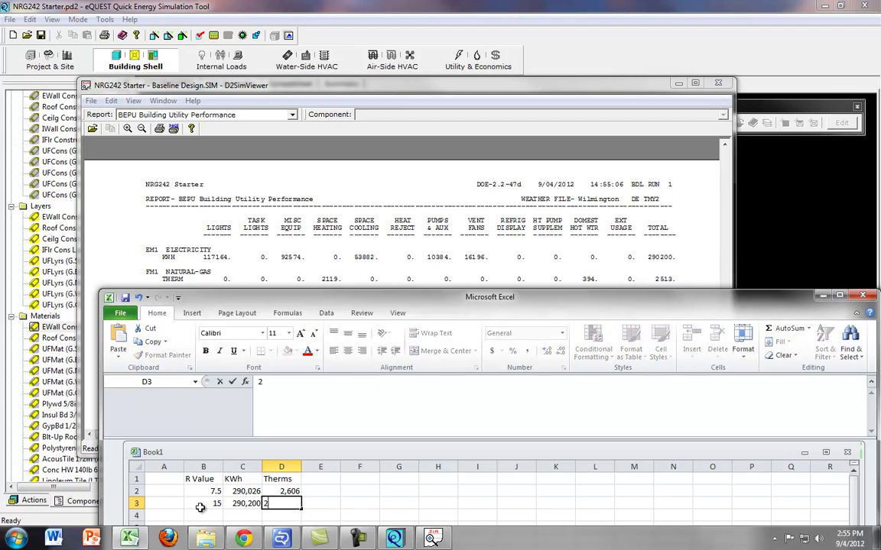
{"action": "type", "text": ",513"}
{"action": "key", "text": "Tab"}
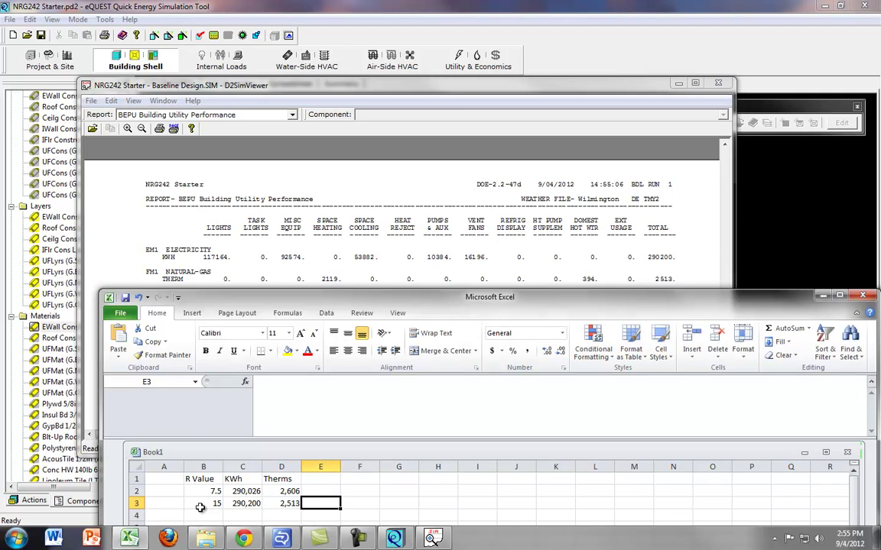